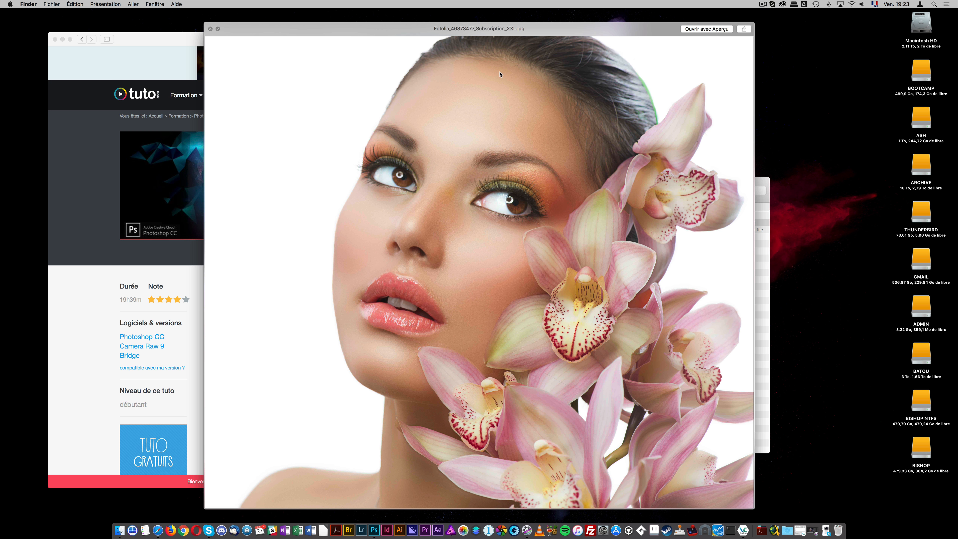
- Open the portrait photo Fotolia_46873477_Subscription_XXL.jpg in Photoshop
key("space")
left_click_drag(501, 222, 374, 530)
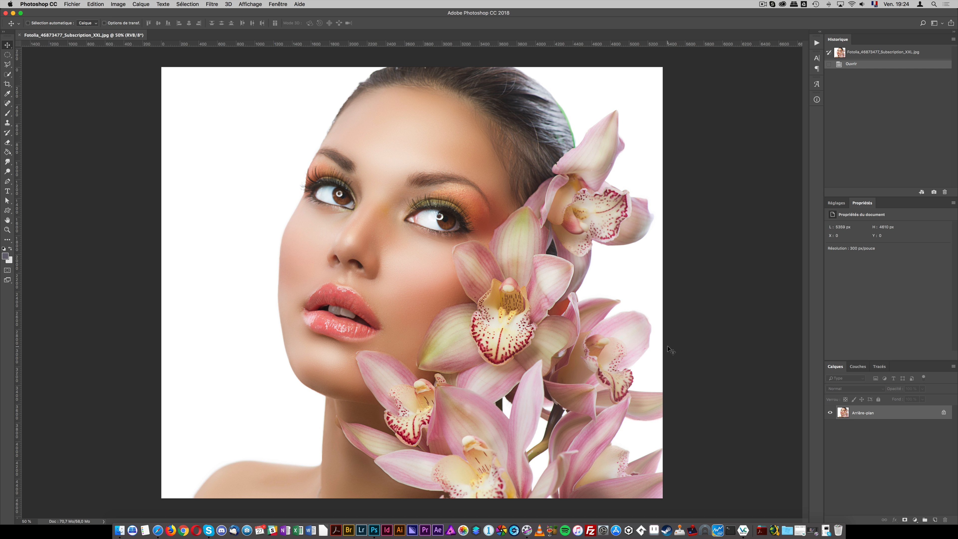
- View the Rouge, Vert and Bleu channels one at a time to compare the contrast between subject and background
left_click(857, 366)
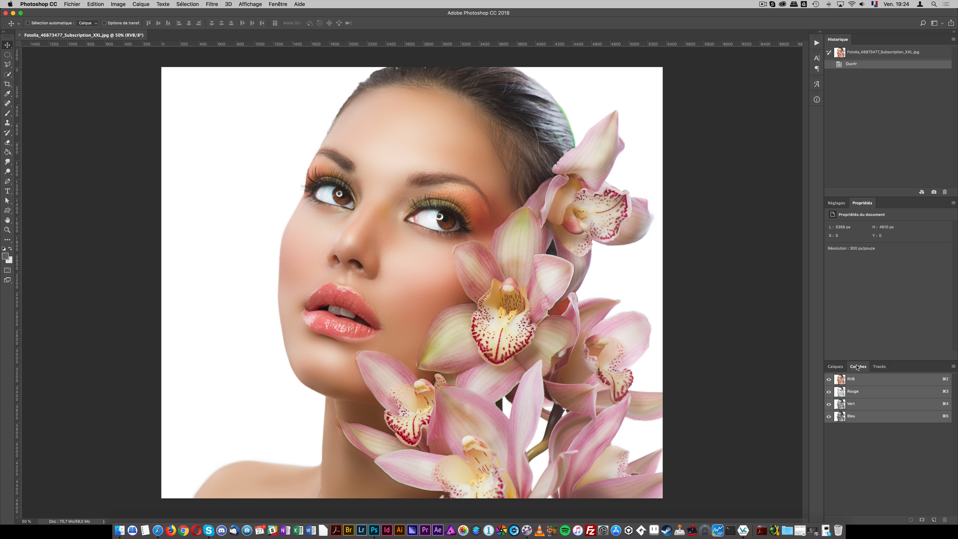
left_click(859, 391)
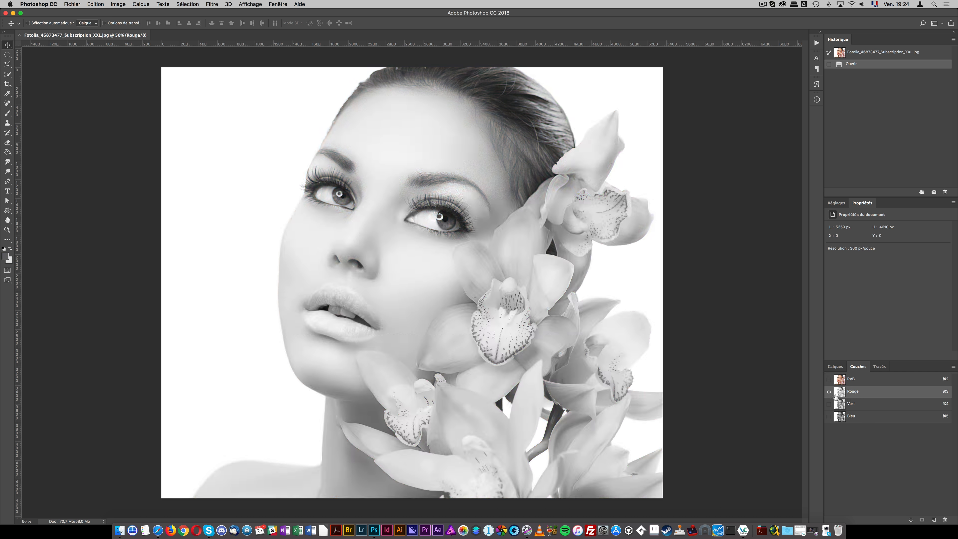
left_click(829, 403)
left_click(829, 392)
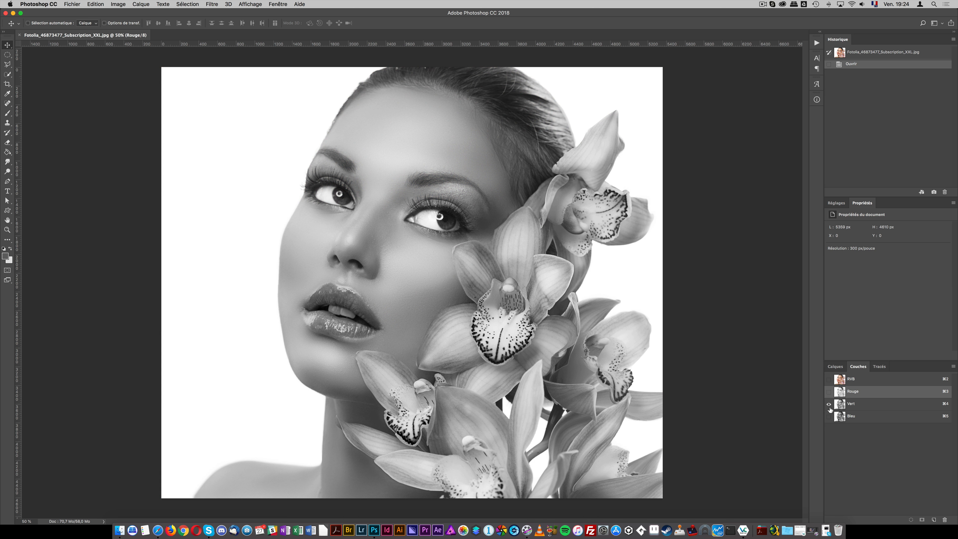
left_click(828, 415)
left_click(829, 404)
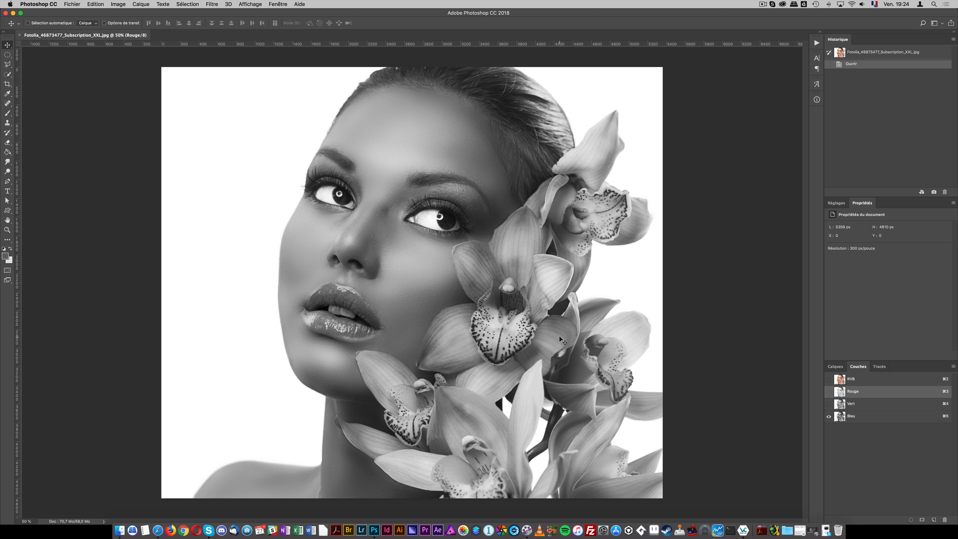
- Duplicate the Bleu channel
left_click(850, 417)
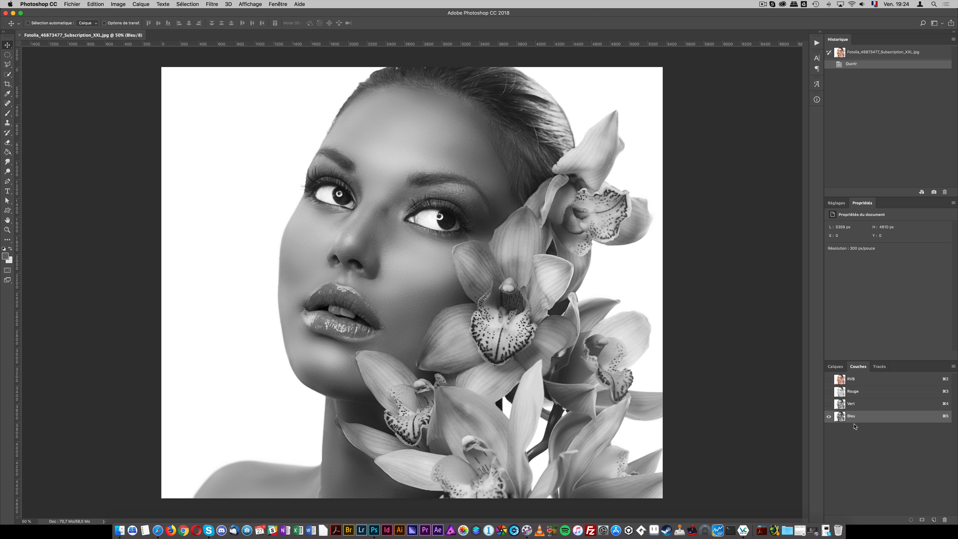
left_click_drag(856, 425, 934, 519)
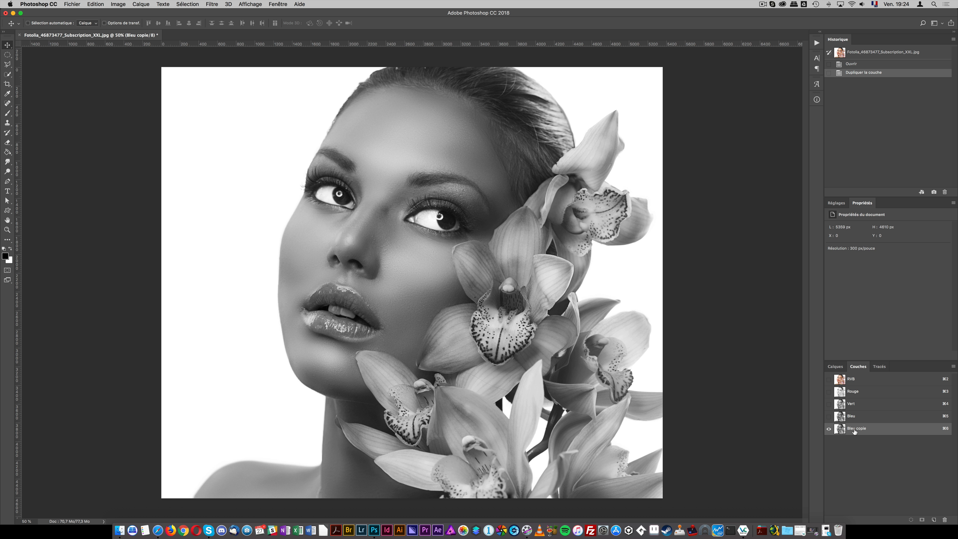
- Try a Levels adjustment with a black input of 230 on the copied blue channel, and undo it
key("super+l")
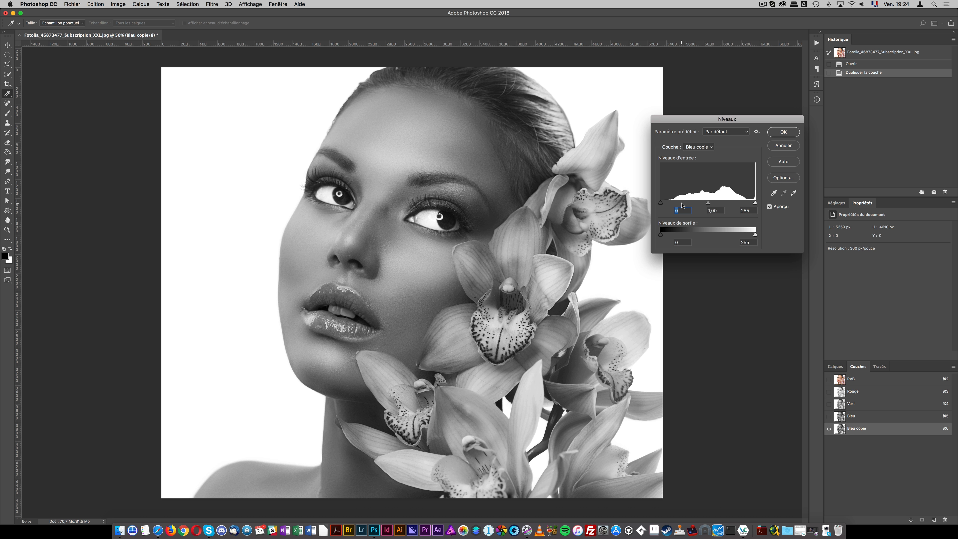
left_click_drag(664, 204, 759, 206)
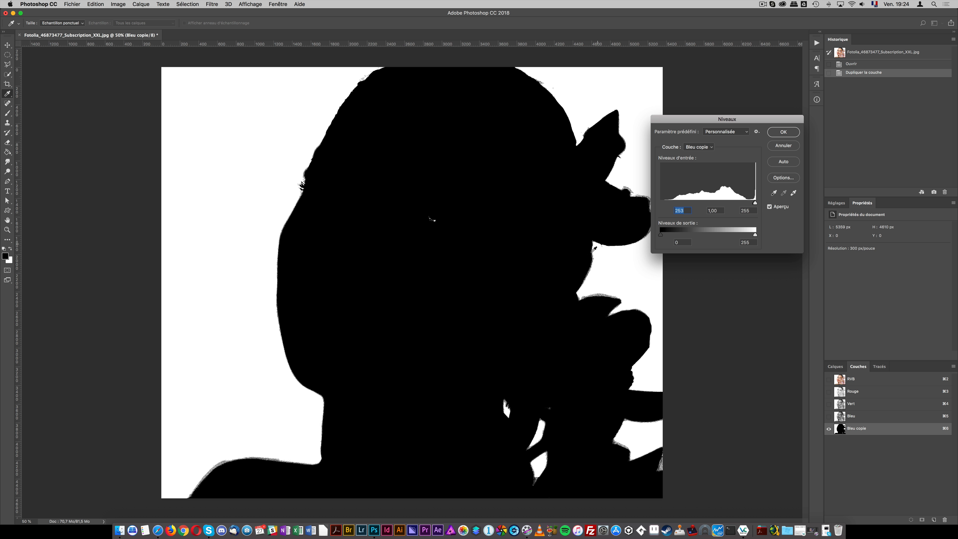
left_click_drag(755, 204, 747, 205)
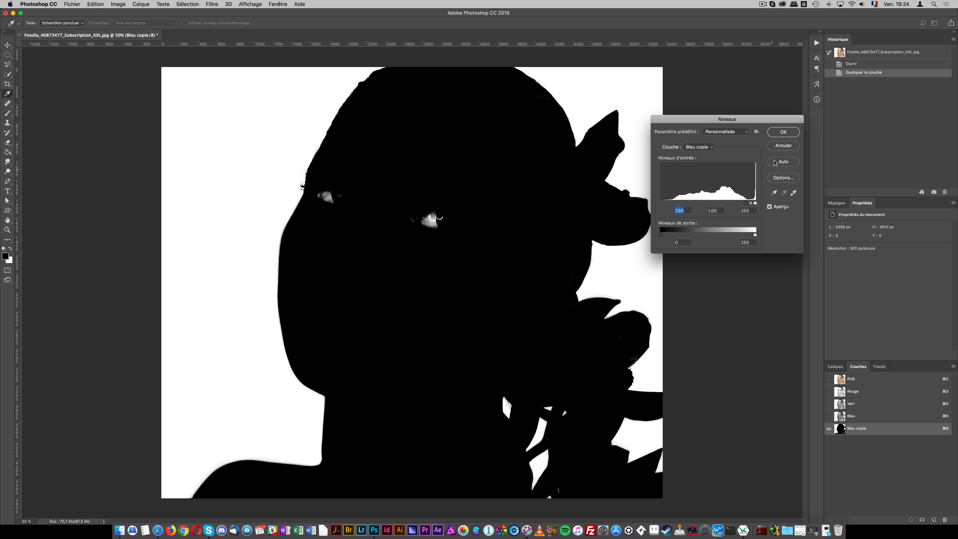
left_click(782, 132)
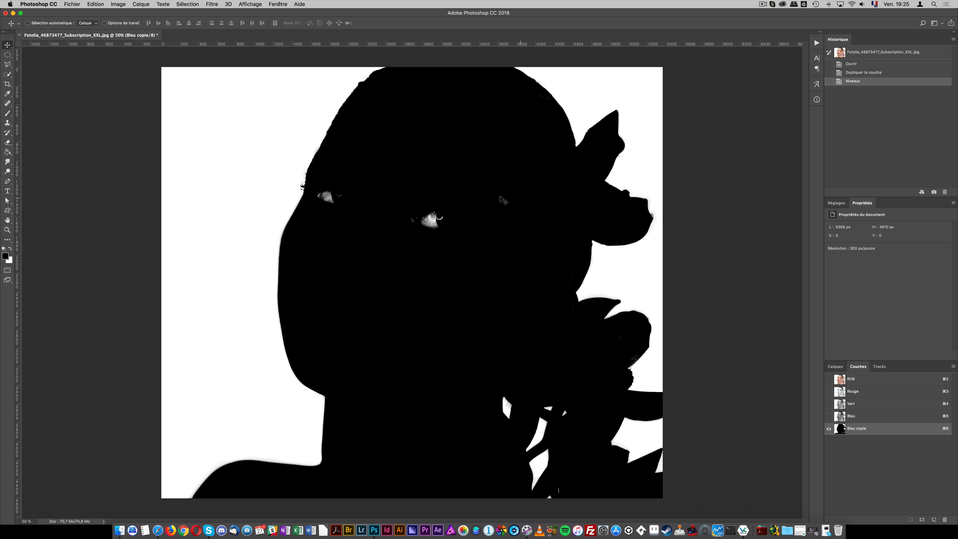
key("b")
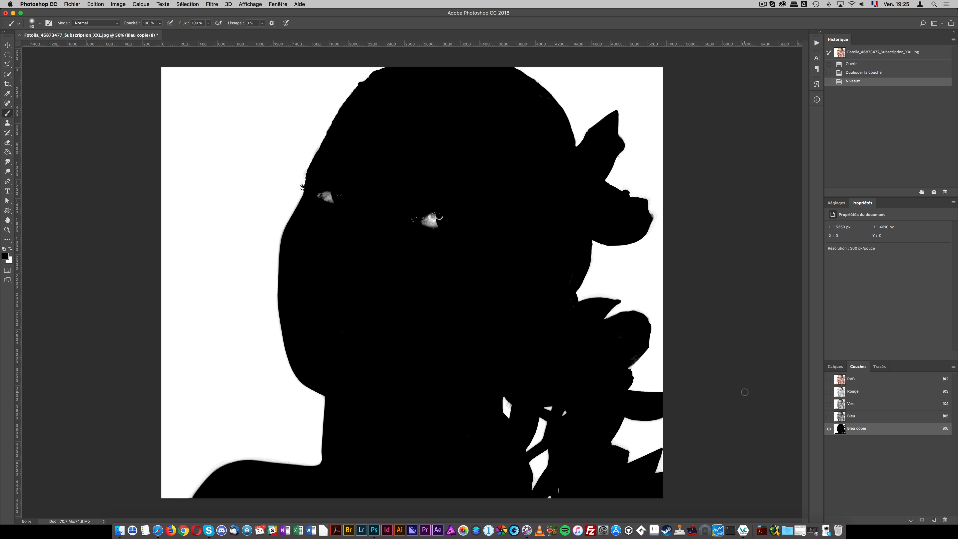
key("super+z")
- Apply Levels to the copied blue channel, raising the black input until most of the subject is black and highlights remain in the flowers
key("super+l")
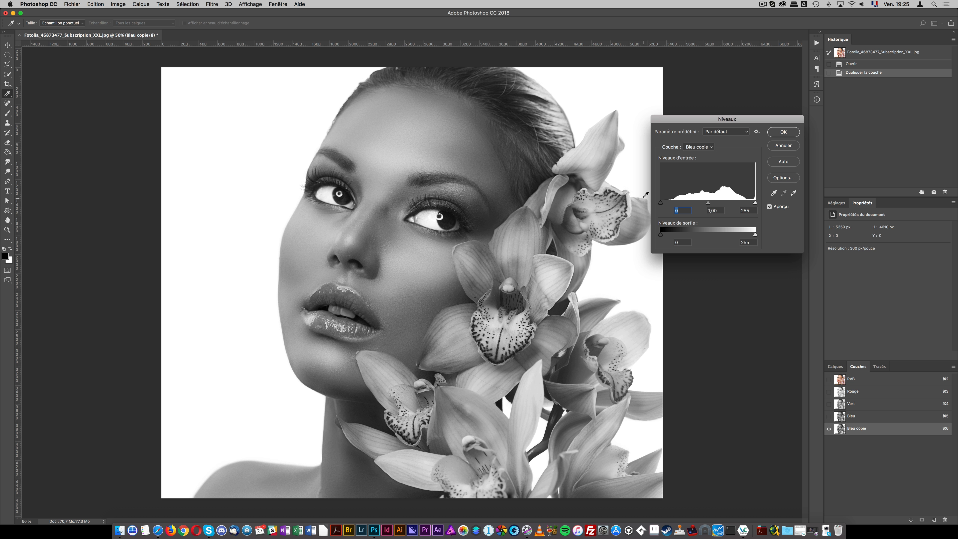
left_click_drag(661, 203, 734, 210)
key("Return")
- Paint black over the grey areas of the face, hair and flowers with an enlarged Brush in Incrustation mode
key("b")
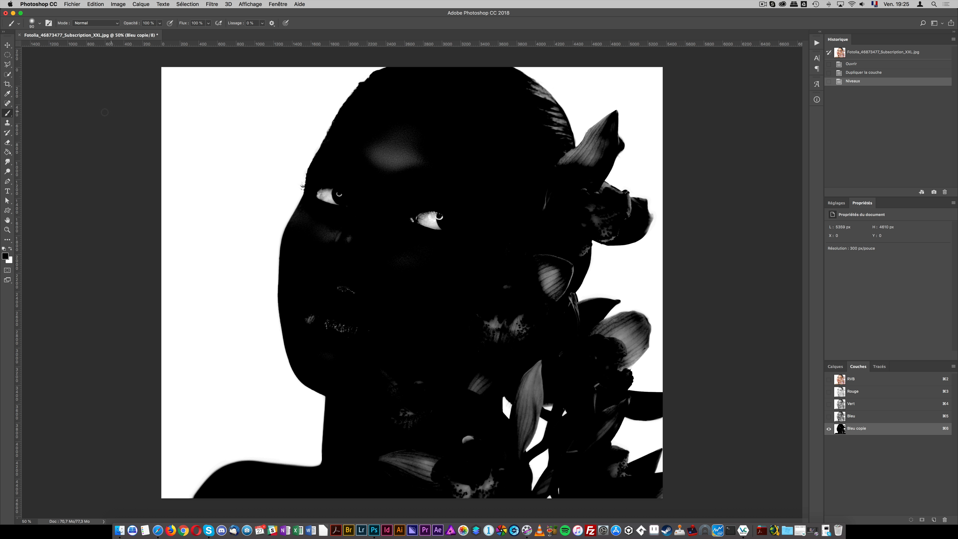
scroll(414, 257, "up", 1)
left_click(116, 22)
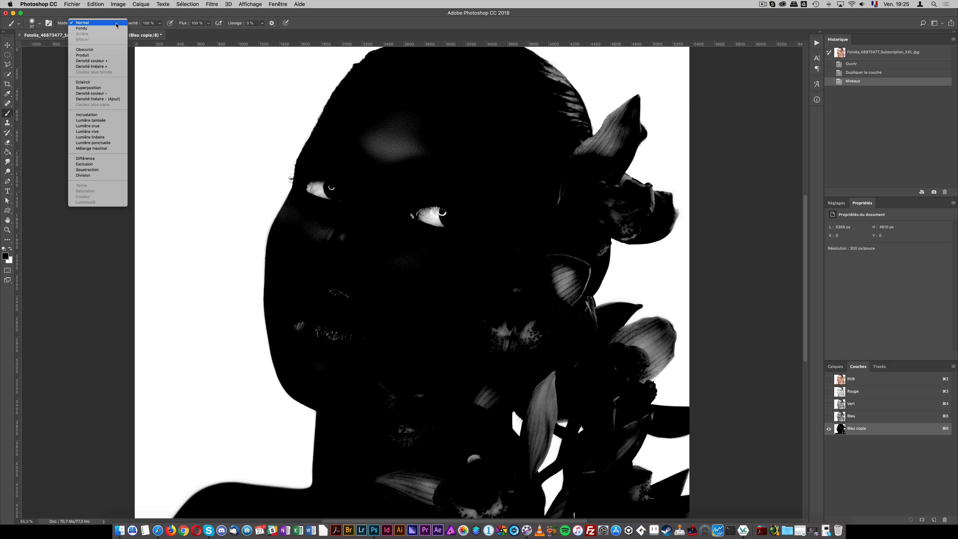
left_click(114, 116)
left_click_drag(384, 192, 424, 191)
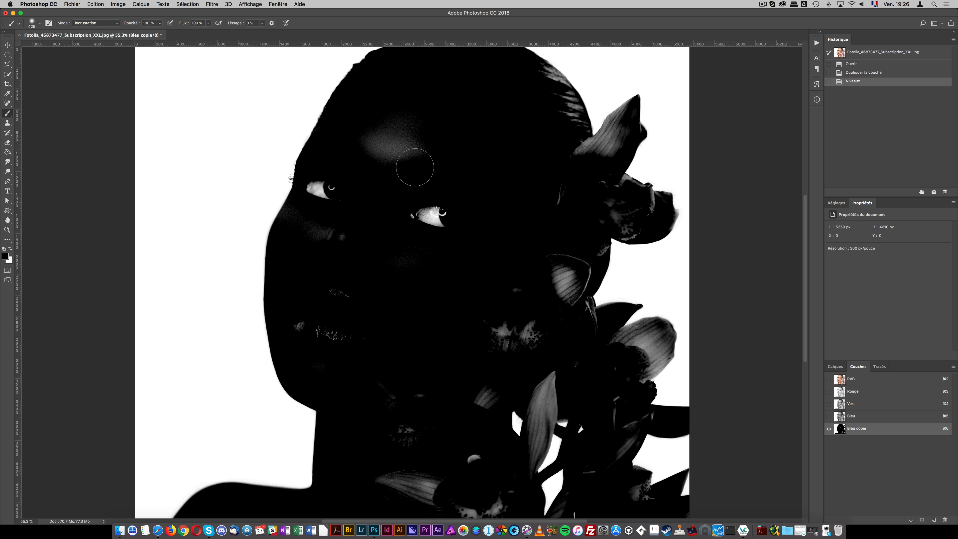
mouse_move(210, 192)
left_mouse_down()
mouse_move(220, 186)
mouse_move(154, 221)
mouse_move(206, 211)
left_mouse_up()
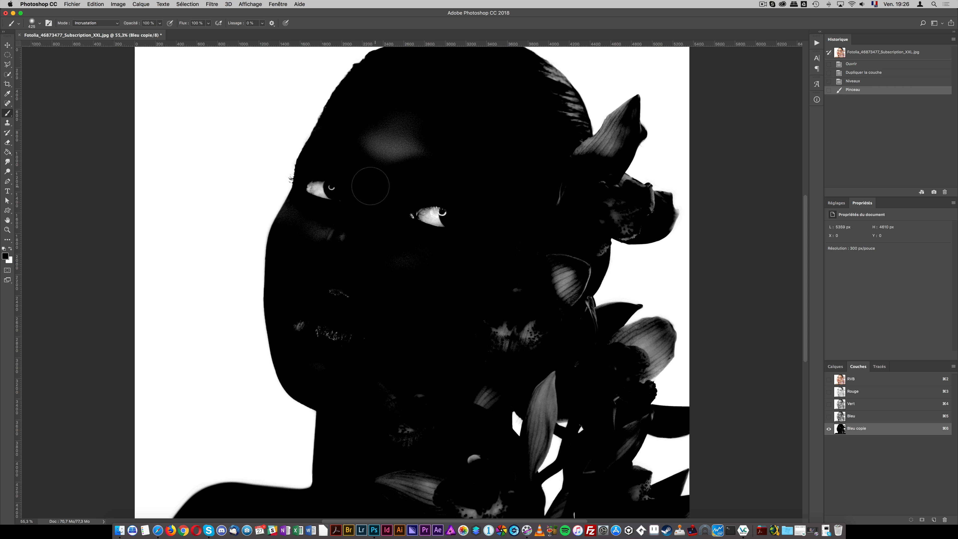
mouse_move(370, 184)
left_mouse_down()
mouse_move(397, 126)
mouse_move(421, 156)
mouse_move(497, 204)
mouse_move(275, 311)
mouse_move(325, 337)
mouse_move(398, 313)
mouse_move(337, 226)
mouse_move(301, 221)
mouse_move(337, 338)
mouse_move(431, 408)
mouse_move(386, 446)
mouse_move(391, 468)
mouse_move(409, 488)
mouse_move(534, 502)
mouse_move(518, 515)
mouse_move(454, 472)
mouse_move(500, 447)
mouse_move(458, 439)
mouse_move(547, 390)
mouse_move(631, 388)
mouse_move(520, 336)
mouse_move(549, 258)
mouse_move(534, 201)
mouse_move(691, 102)
mouse_move(526, 93)
mouse_move(495, 61)
mouse_move(499, 240)
mouse_move(564, 336)
mouse_move(608, 240)
mouse_move(621, 278)
mouse_move(686, 182)
mouse_move(673, 318)
mouse_move(642, 342)
mouse_move(670, 350)
mouse_move(639, 385)
mouse_move(626, 438)
mouse_move(638, 471)
mouse_move(686, 477)
mouse_move(703, 507)
mouse_move(538, 502)
mouse_move(490, 454)
mouse_move(359, 479)
mouse_move(360, 489)
mouse_move(359, 366)
mouse_move(332, 317)
mouse_move(390, 360)
mouse_move(590, 353)
mouse_move(602, 367)
mouse_move(676, 348)
left_mouse_up()
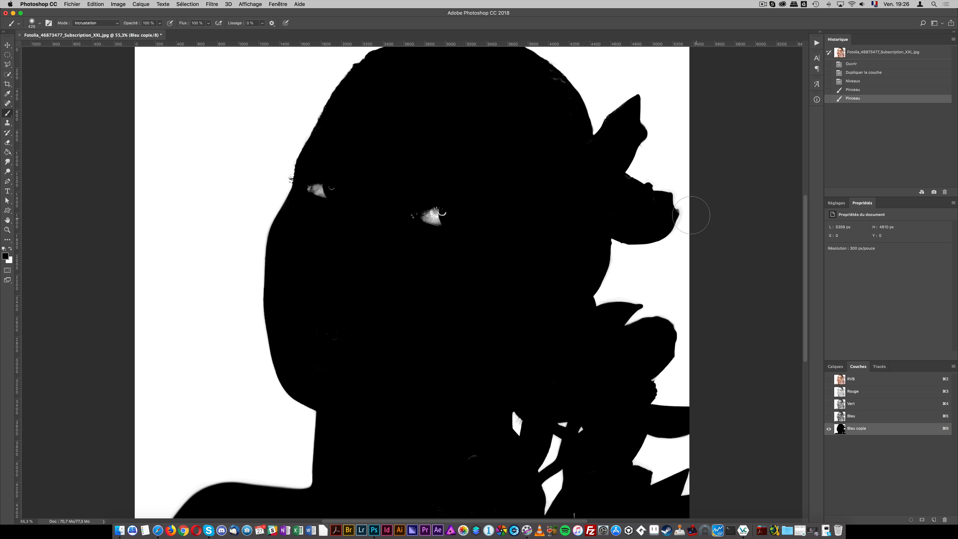
mouse_move(673, 192)
left_mouse_down()
mouse_move(512, 44)
mouse_move(410, 52)
mouse_move(345, 190)
mouse_move(351, 177)
mouse_move(494, 193)
mouse_move(473, 172)
mouse_move(546, 234)
mouse_move(531, 457)
mouse_move(450, 471)
mouse_move(396, 428)
mouse_move(333, 336)
mouse_move(325, 341)
mouse_move(551, 516)
mouse_move(586, 510)
mouse_move(583, 492)
left_mouse_up()
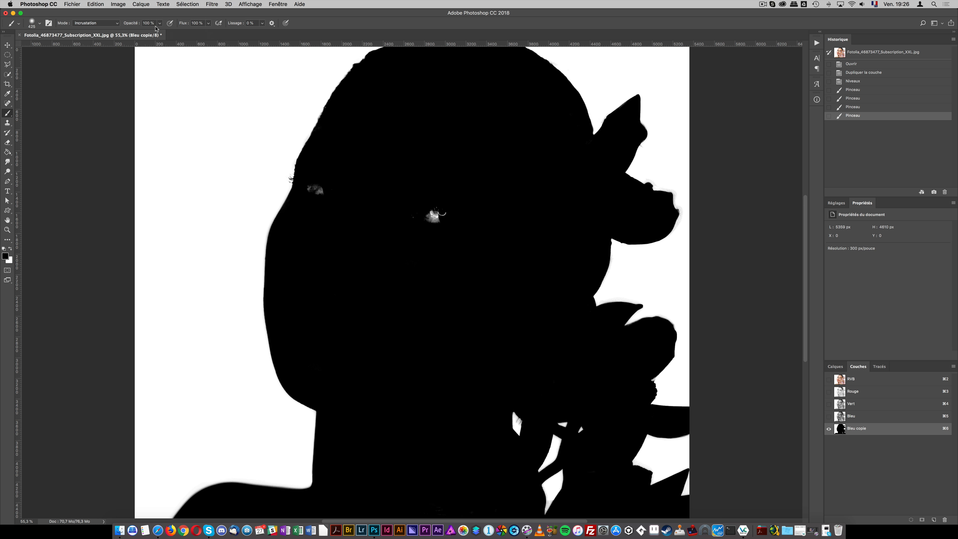
- Set the Brush to Normal mode and paint the remaining light spots in the eyes solid black
left_click(96, 23)
left_click(94, 6)
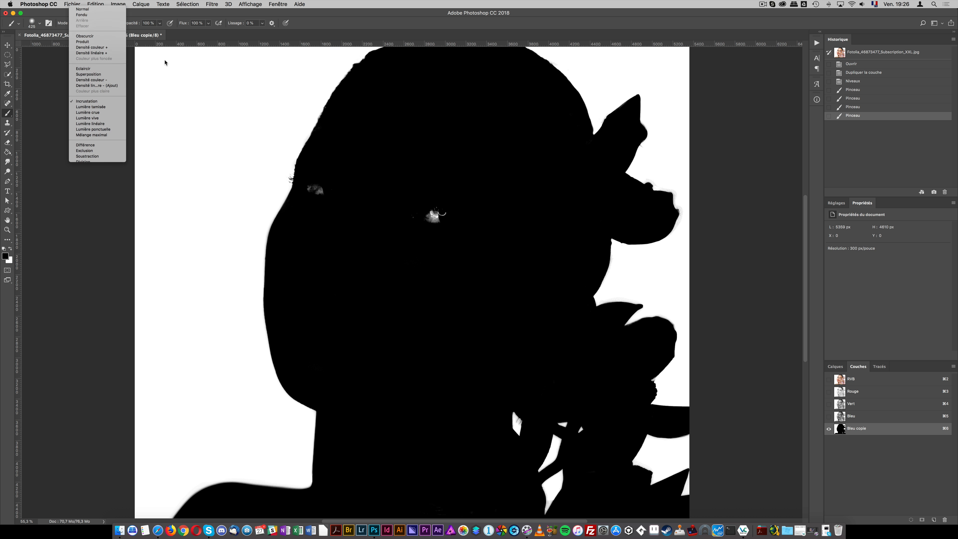
mouse_move(434, 211)
left_mouse_down()
mouse_move(448, 196)
mouse_move(430, 168)
left_mouse_up()
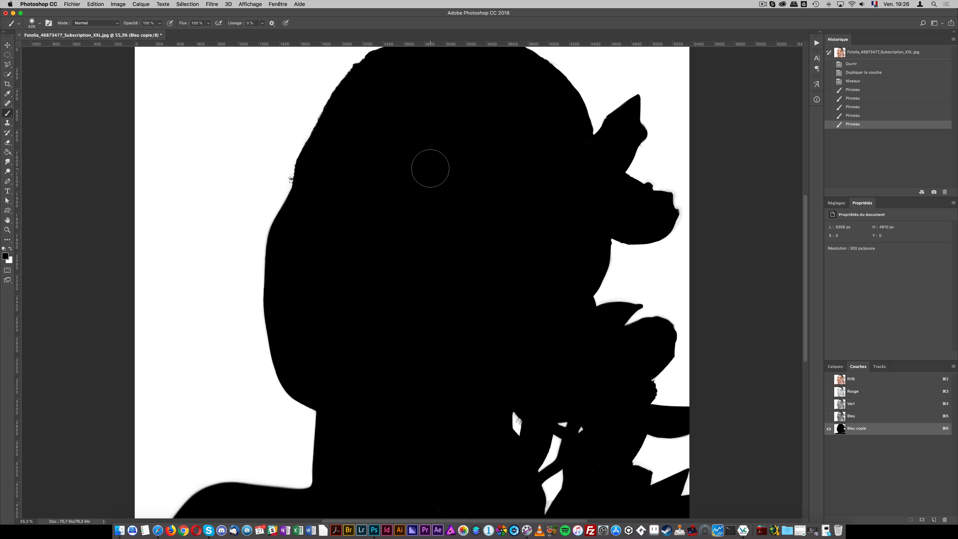